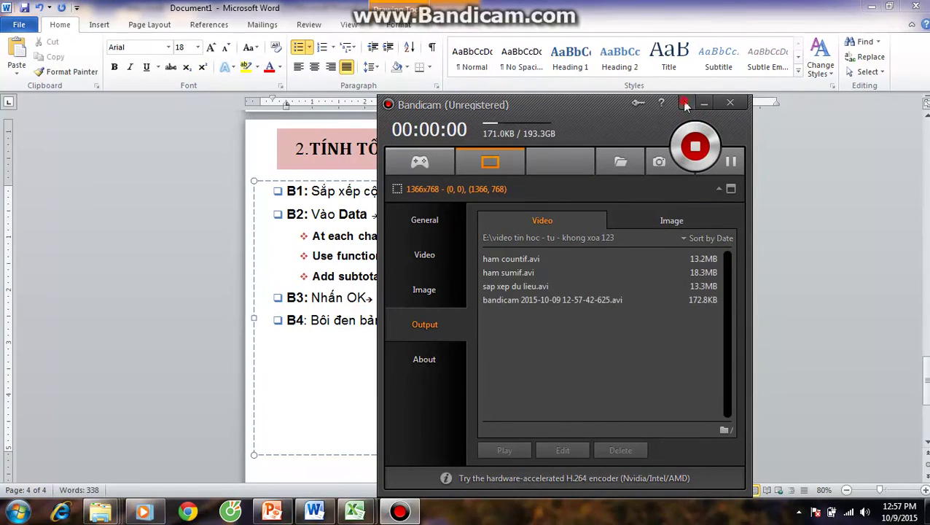
- Close the Bandicam window covering the Word page with Subtotal steps B1–B4
{"action": "left_click", "coordinate": [686, 104]}
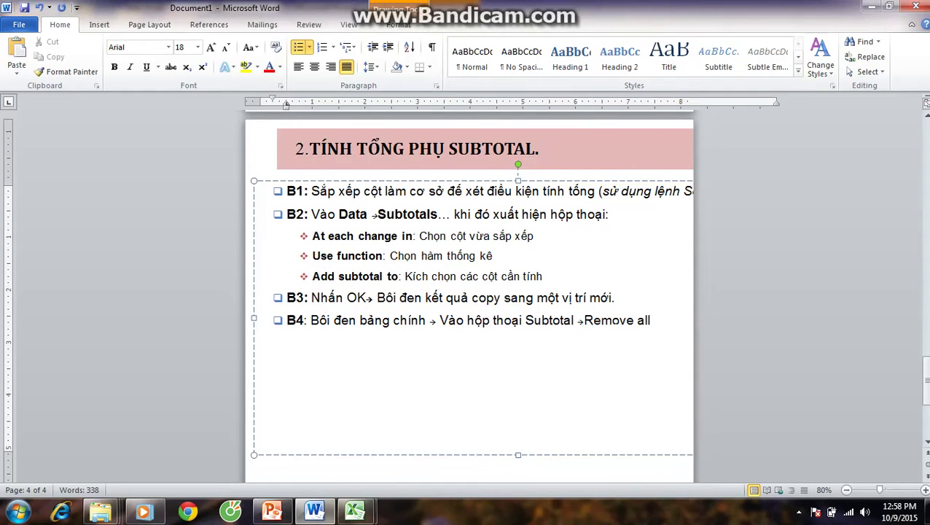
- Switch from Book1 to the bai_giang_excel workbook showing the bai17 freight table
{"action": "mouse_move", "coordinate": [356, 511]}
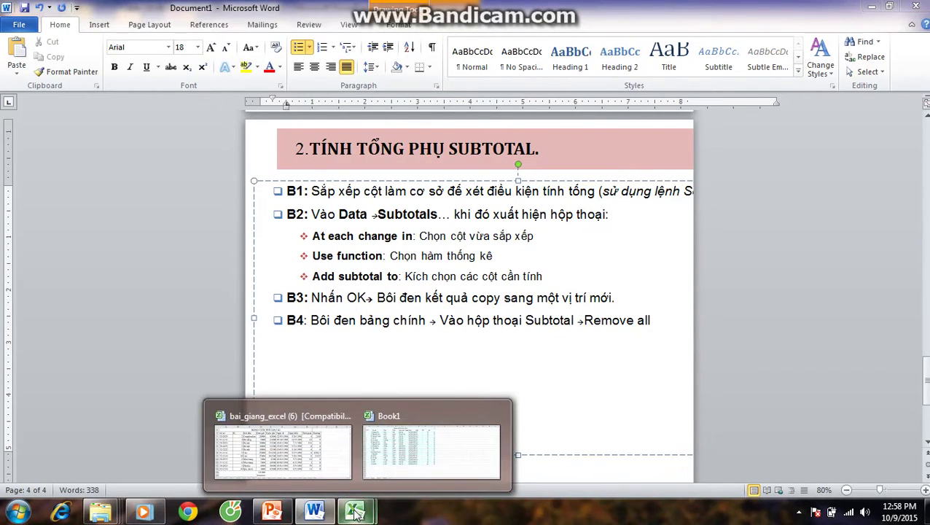
{"action": "left_click", "coordinate": [391, 452]}
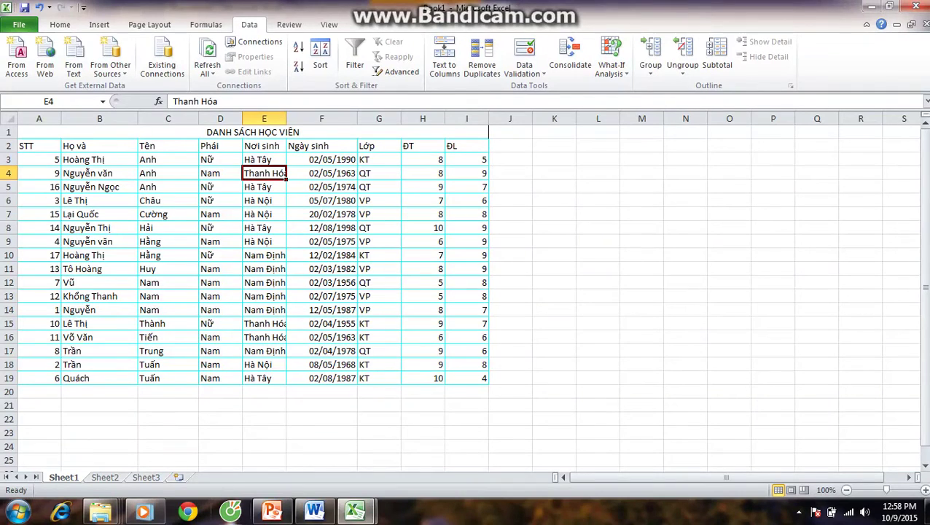
{"action": "mouse_move", "coordinate": [356, 511]}
{"action": "left_click", "coordinate": [280, 452]}
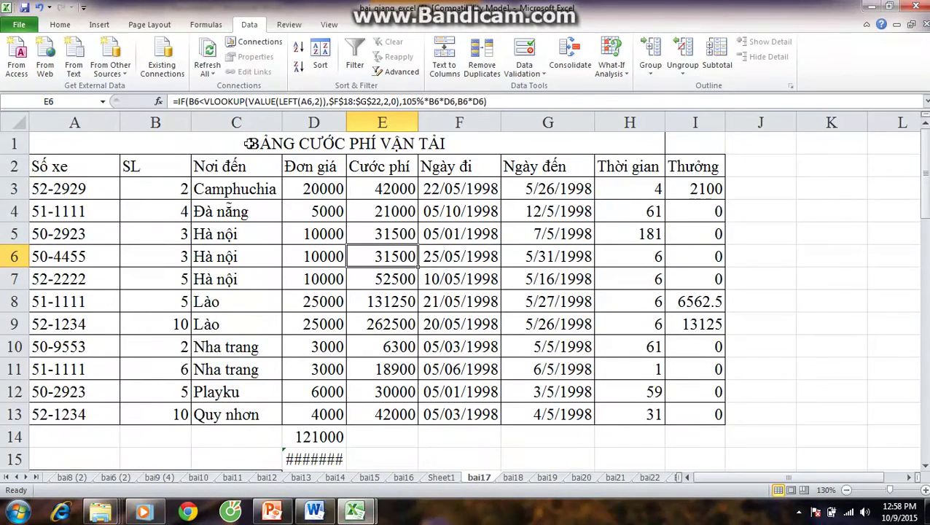
- Walk through the headings SL, Nơi đến, Đơn giá, Cước phí, Ngày đi, Ngày đến, Thời gian, Thưởng
{"action": "left_click_drag", "start_coordinate": [245, 147], "coordinate": [627, 431]}
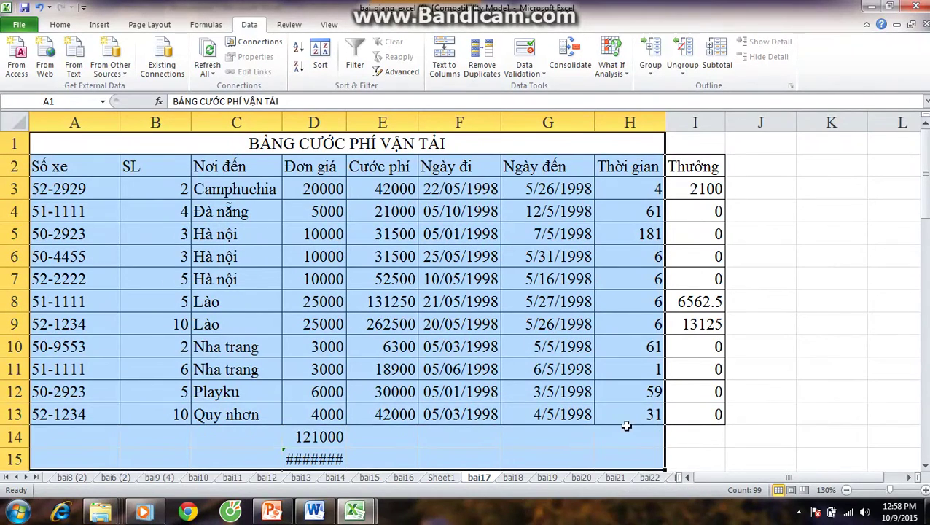
{"action": "left_click", "coordinate": [184, 231]}
{"action": "left_click", "coordinate": [135, 166]}
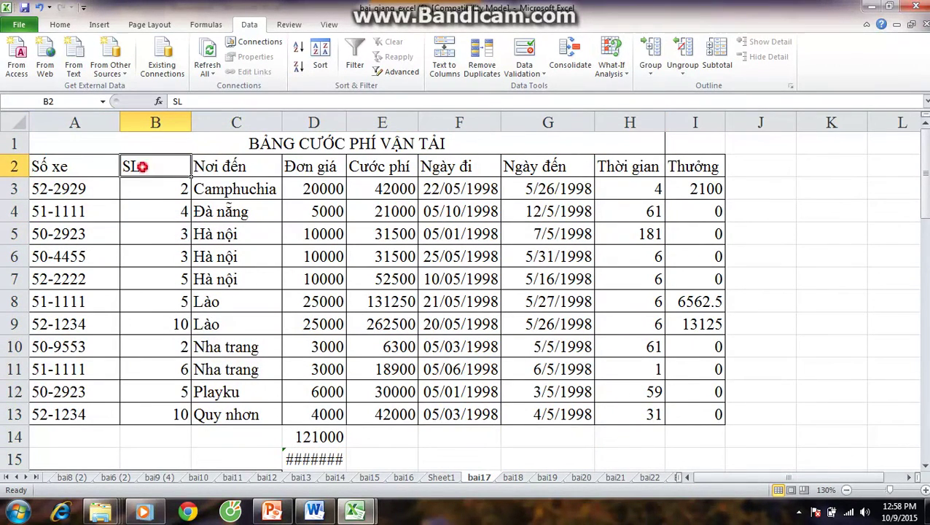
{"action": "left_click", "coordinate": [260, 168]}
{"action": "left_click", "coordinate": [340, 161]}
{"action": "left_click", "coordinate": [367, 168]}
{"action": "left_click", "coordinate": [441, 166]}
{"action": "left_click", "coordinate": [576, 168]}
{"action": "left_click", "coordinate": [636, 170]}
{"action": "left_click", "coordinate": [703, 164]}
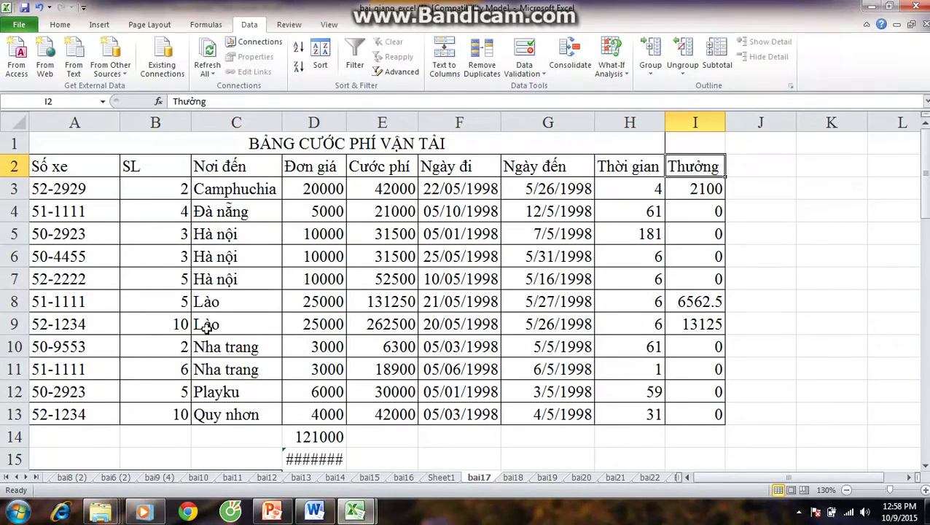
- Show the Cước phí formulas in E4, E9 and E13 and the Hà nội and Lào rows
{"action": "left_click_drag", "start_coordinate": [402, 159], "coordinate": [268, 188]}
{"action": "left_click", "coordinate": [386, 210]}
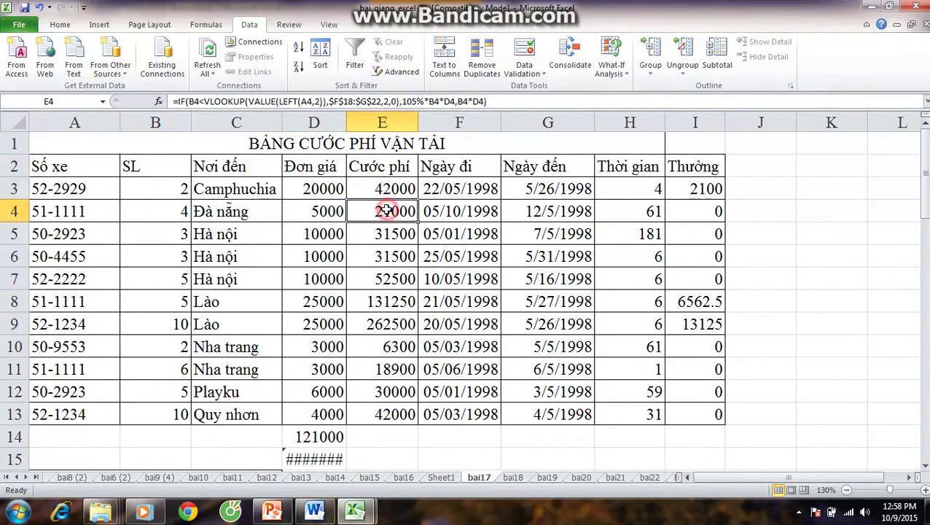
{"action": "left_click_drag", "start_coordinate": [226, 232], "coordinate": [379, 279]}
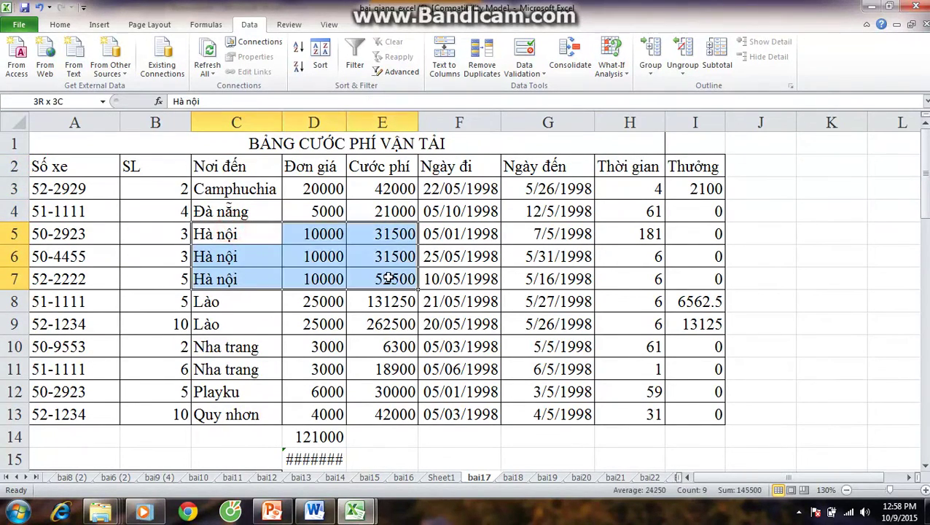
{"action": "left_click", "coordinate": [198, 303]}
{"action": "left_click", "coordinate": [393, 413]}
{"action": "left_click", "coordinate": [369, 325]}
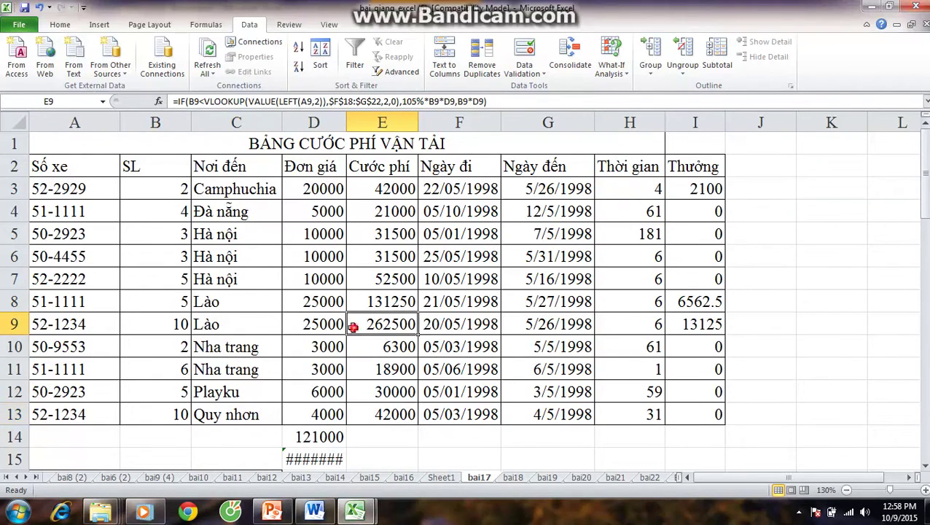
{"action": "left_click", "coordinate": [239, 273]}
- Select the Nơi đến destination column, then the whole freight table for subtotalling
{"action": "left_click", "coordinate": [245, 167]}
{"action": "left_click_drag", "start_coordinate": [246, 166], "coordinate": [248, 414]}
{"action": "left_click", "coordinate": [239, 298]}
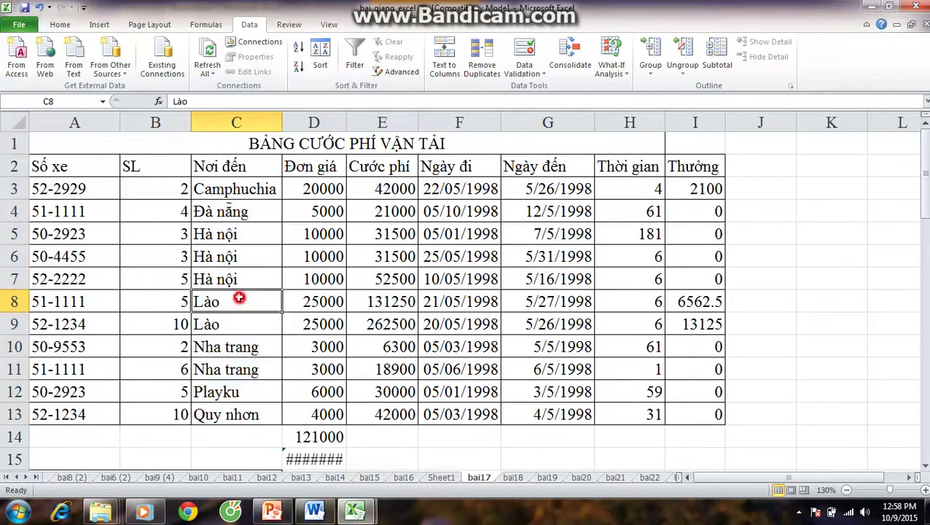
{"action": "left_click_drag", "start_coordinate": [65, 172], "coordinate": [697, 413]}
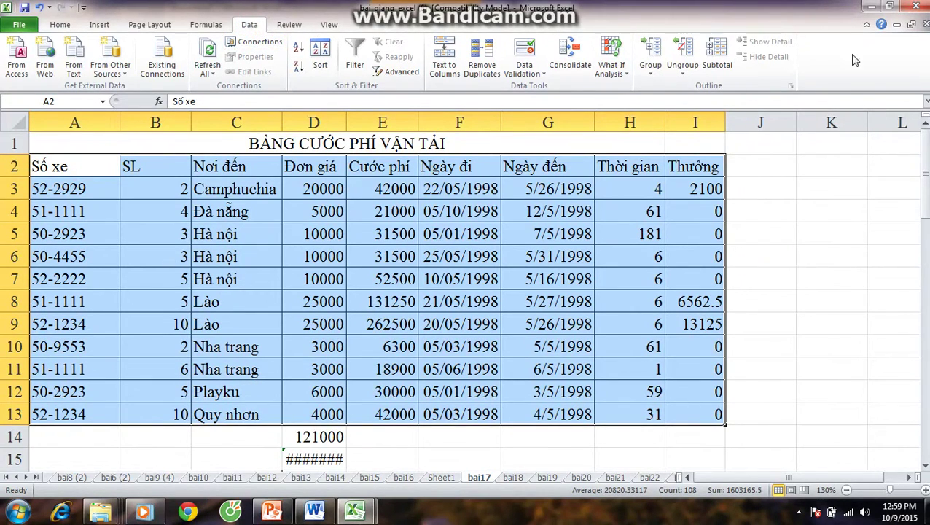
{"action": "left_click", "coordinate": [716, 51]}
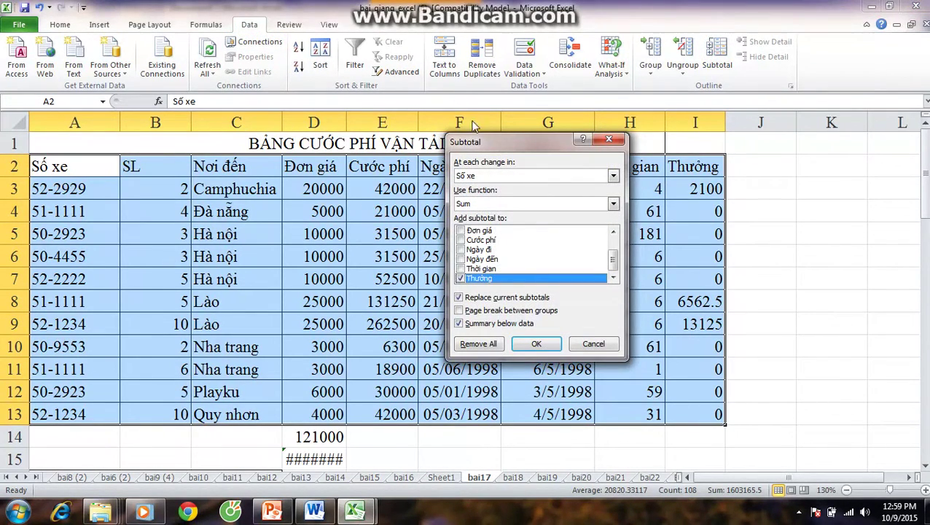
- Subtotal by Nơi đến using Sum on Cước phí instead of Thưởng
{"action": "left_click_drag", "start_coordinate": [486, 142], "coordinate": [501, 138]}
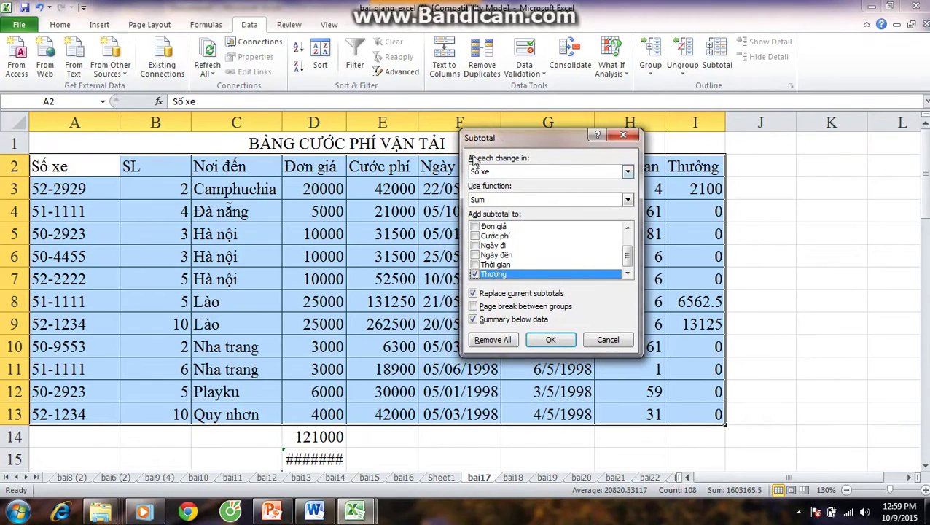
{"action": "left_click", "coordinate": [628, 171]}
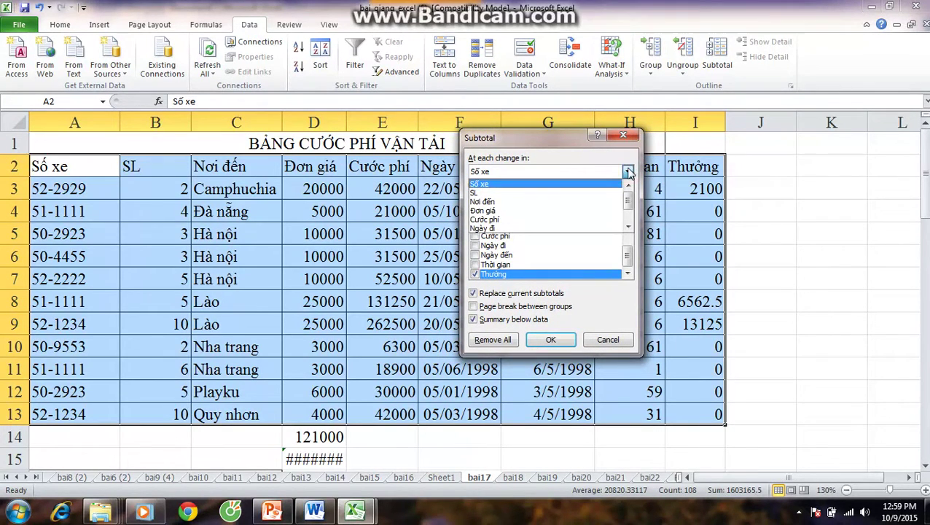
{"action": "left_click", "coordinate": [489, 201]}
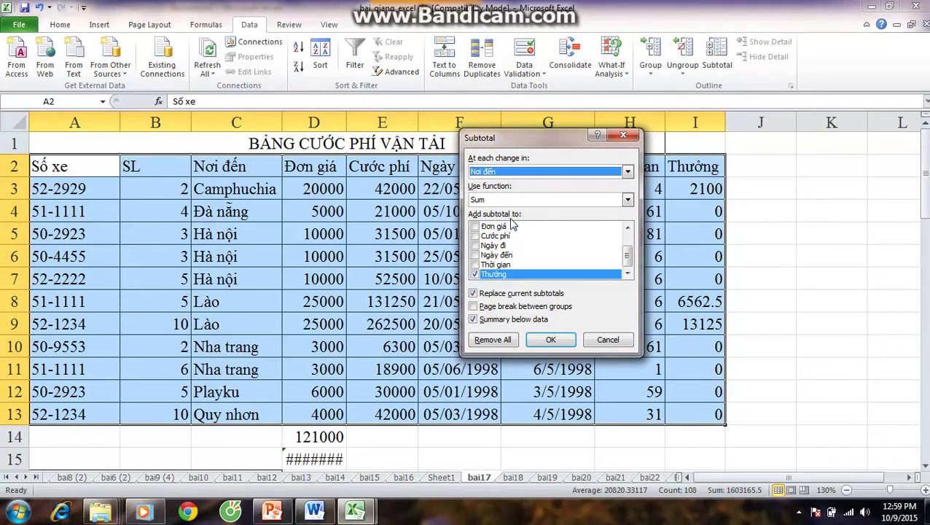
{"action": "left_click", "coordinate": [475, 274]}
{"action": "left_click", "coordinate": [476, 236]}
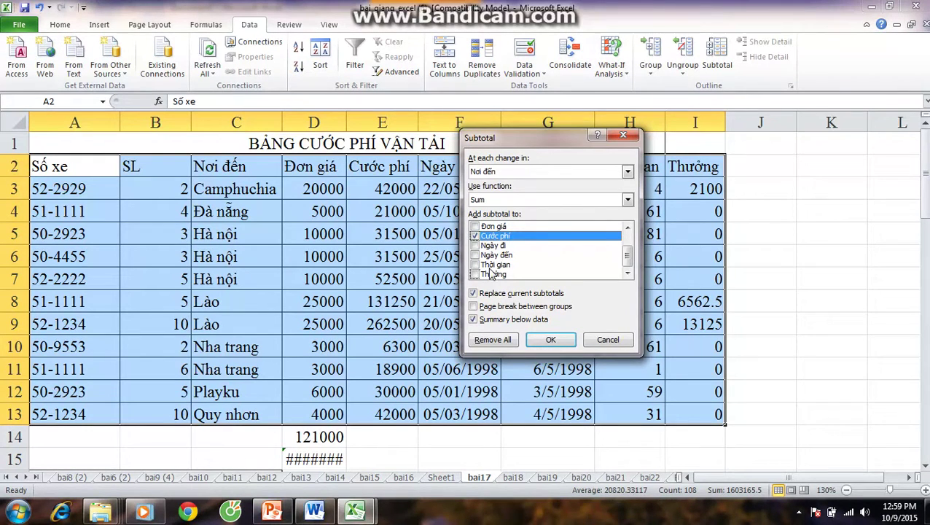
{"action": "left_click", "coordinate": [551, 340]}
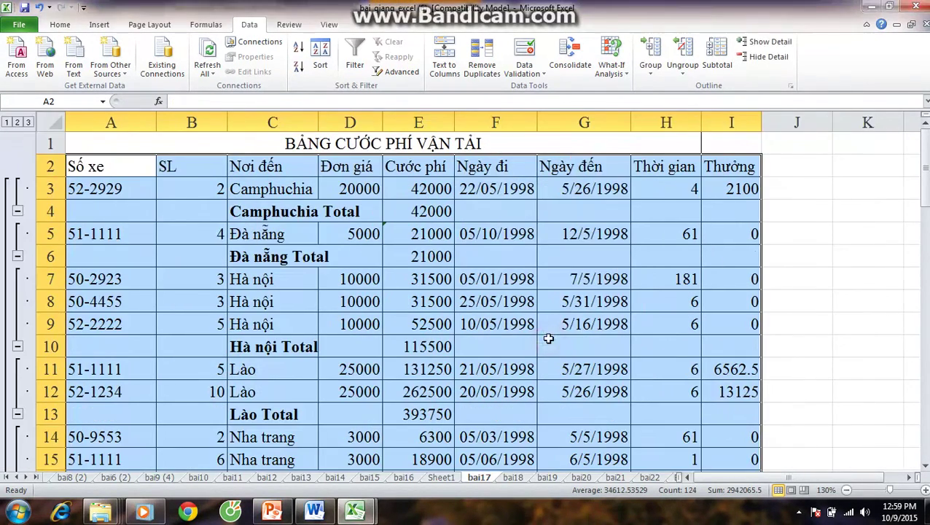
- Check E4's SUBTOTAL formula, then select the Nơi đến and Cước phí headings plus the Camphuchia and Đà nẵng totals
{"action": "left_click", "coordinate": [252, 210]}
{"action": "left_click", "coordinate": [420, 211]}
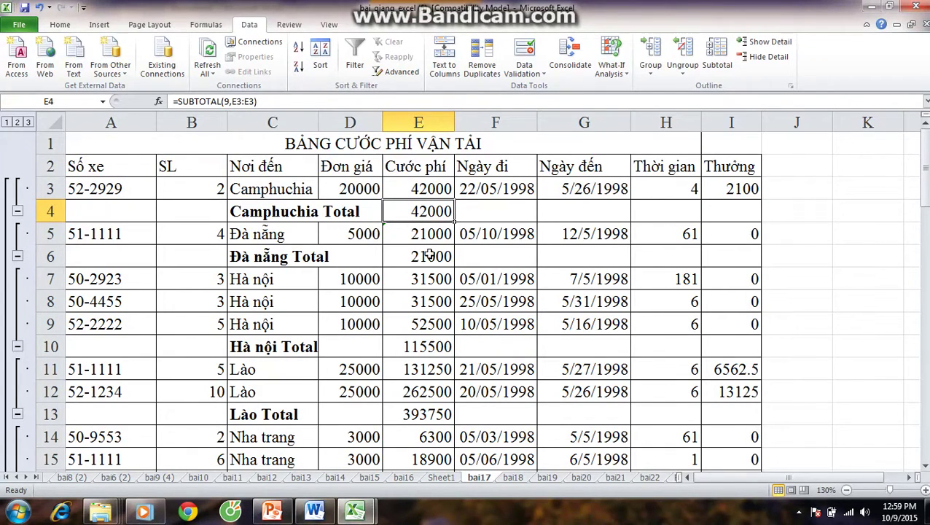
{"action": "left_click", "coordinate": [252, 163]}
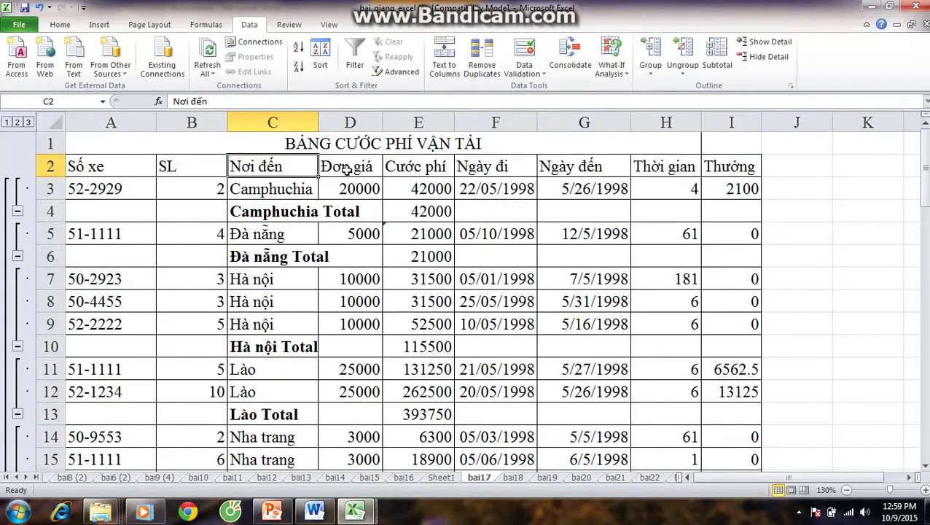
{"action": "left_click", "coordinate": [410, 167], "text": "ctrl"}
{"action": "left_click", "coordinate": [269, 206], "text": "ctrl"}
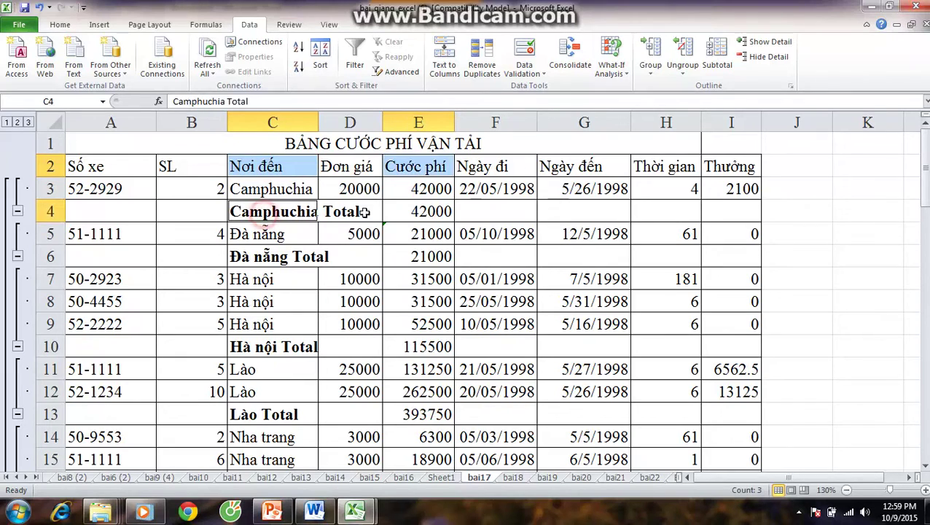
{"action": "left_click", "coordinate": [413, 211], "text": "ctrl"}
{"action": "left_click", "coordinate": [255, 255], "text": "ctrl"}
{"action": "left_click", "coordinate": [423, 256], "text": "ctrl"}
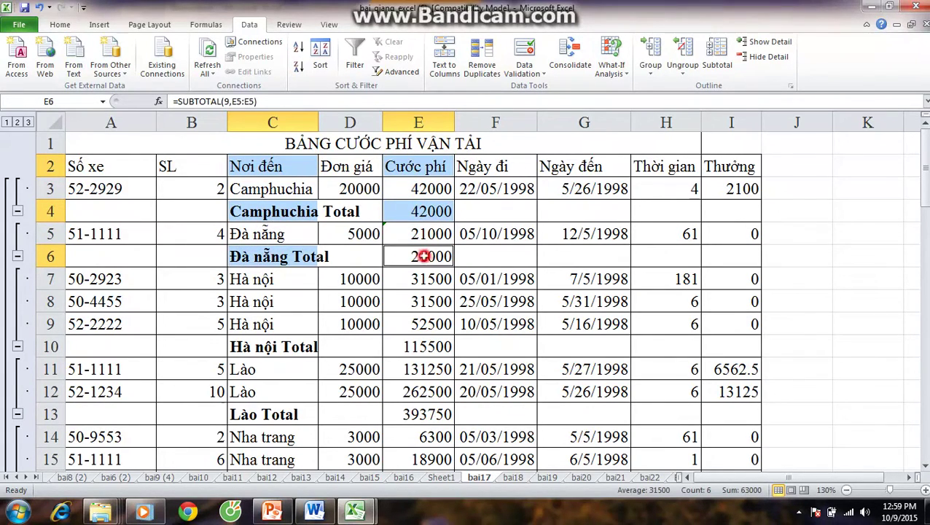
- Add the Hà nội, Lào, Nha trang and Playku total labels and amounts to the selection
{"action": "left_click", "coordinate": [300, 344], "text": "ctrl"}
{"action": "left_click", "coordinate": [397, 347], "text": "ctrl"}
{"action": "left_click", "coordinate": [248, 415], "text": "ctrl"}
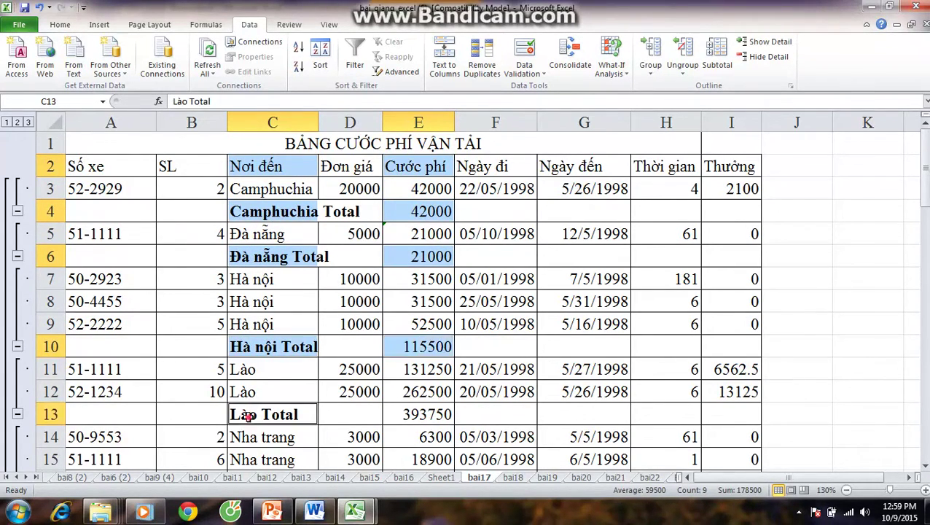
{"action": "left_click", "coordinate": [398, 414], "text": "ctrl"}
{"action": "scroll", "coordinate": [387, 408], "scroll_direction": "down", "scroll_amount": 3}
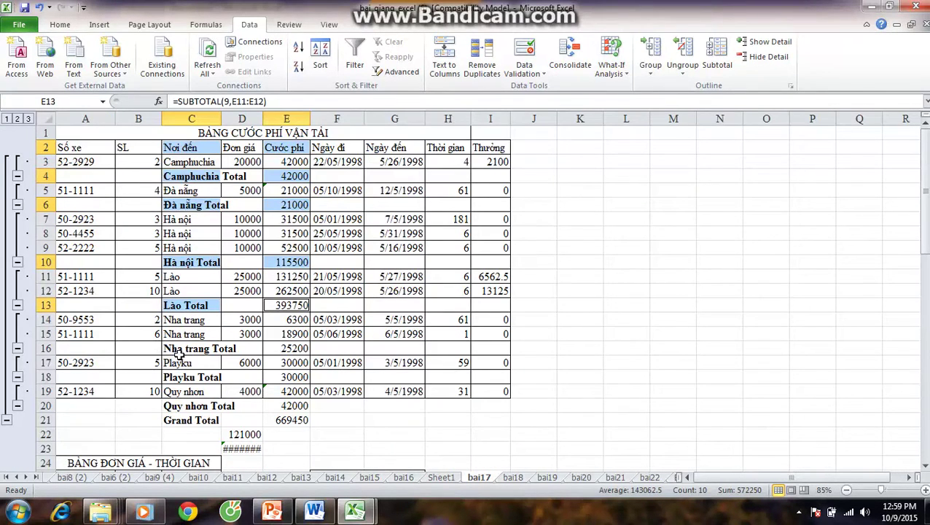
{"action": "left_click", "coordinate": [179, 349], "text": "ctrl"}
{"action": "left_click", "coordinate": [289, 347], "text": "ctrl"}
{"action": "left_click", "coordinate": [190, 379], "text": "ctrl"}
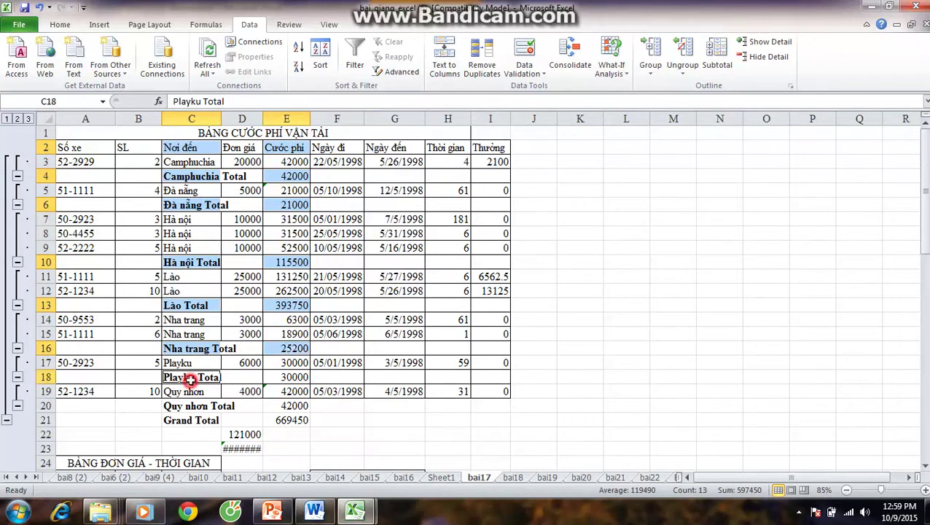
- Try copying the scattered selection, dismiss the multiple-selections warning and clear it
{"action": "left_click", "coordinate": [288, 377], "text": "ctrl"}
{"action": "left_click_drag", "start_coordinate": [178, 405], "coordinate": [289, 420]}
{"action": "key", "text": "ctrl+c"}
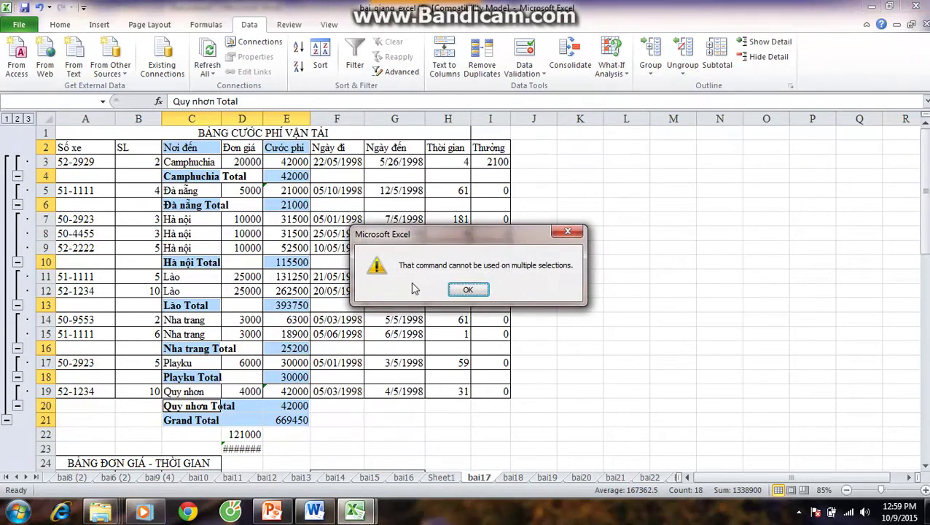
{"action": "left_click", "coordinate": [468, 289]}
{"action": "left_click", "coordinate": [191, 205]}
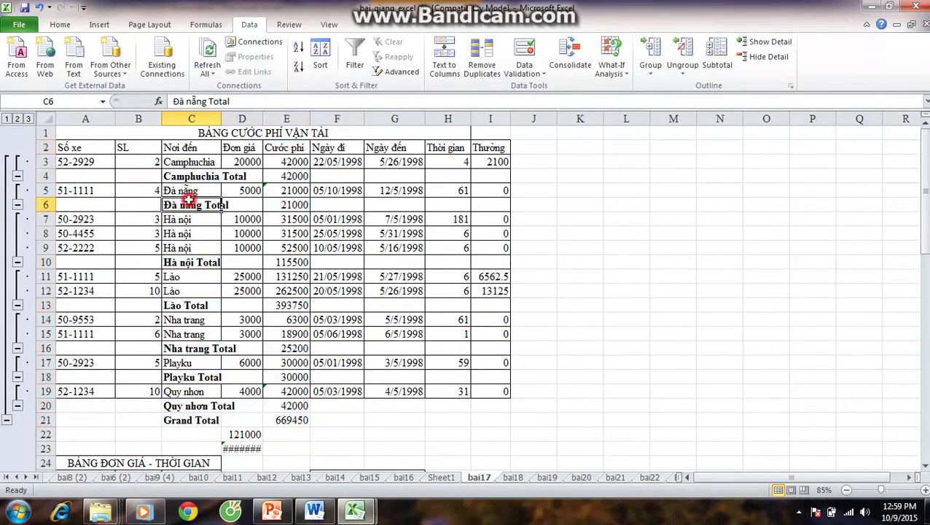
- Reselect both headers with the Camphuchia 42000, Đà nẵng 21000, Hà nội 115500 and Lào 393750 totals
{"action": "left_click", "coordinate": [194, 148]}
{"action": "left_click", "coordinate": [278, 148], "text": "ctrl"}
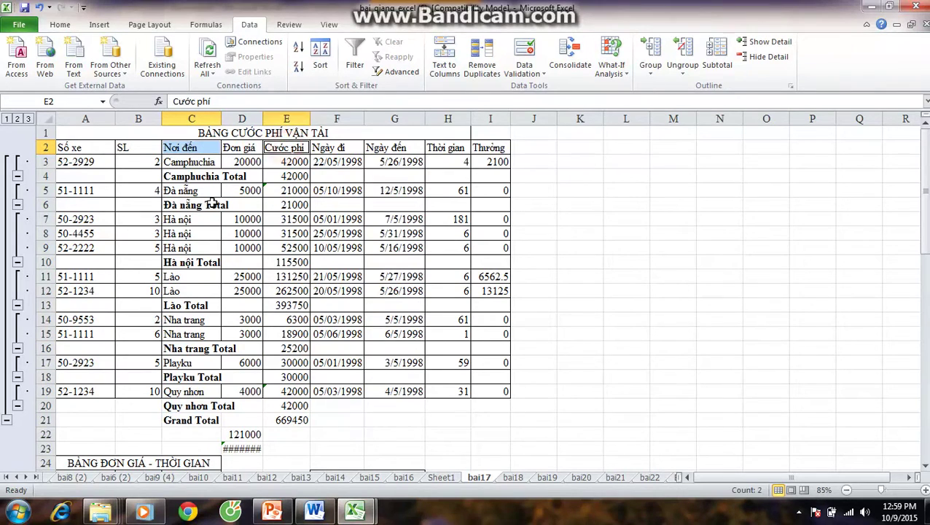
{"action": "left_click", "coordinate": [175, 178], "text": "ctrl"}
{"action": "left_click", "coordinate": [278, 177], "text": "ctrl"}
{"action": "left_click", "coordinate": [173, 204], "text": "ctrl"}
{"action": "left_click", "coordinate": [291, 204], "text": "ctrl"}
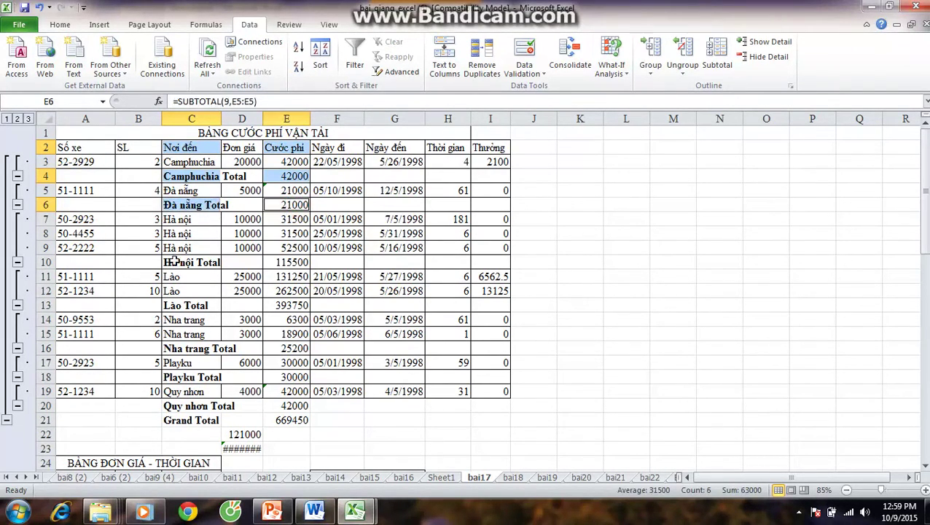
{"action": "left_click", "coordinate": [173, 262], "text": "ctrl"}
{"action": "left_click", "coordinate": [281, 264], "text": "ctrl"}
{"action": "left_click", "coordinate": [191, 304], "text": "ctrl"}
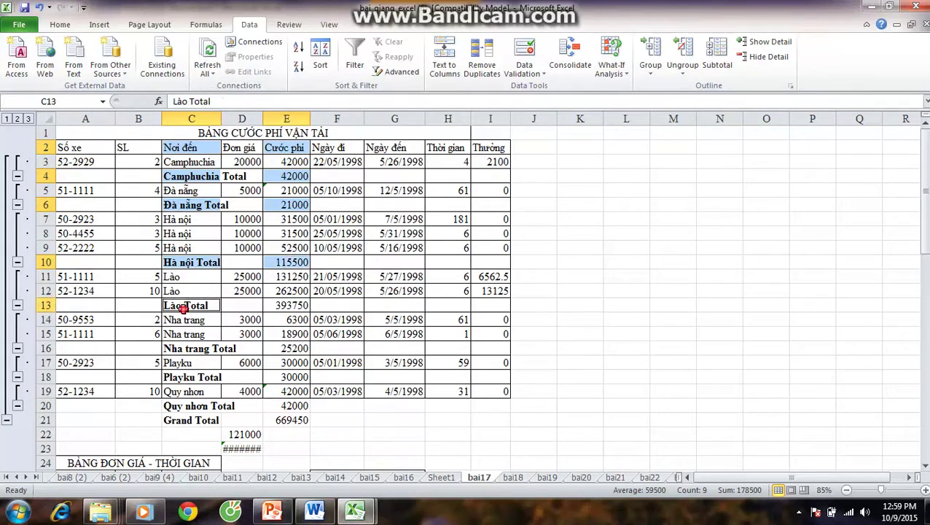
{"action": "left_click", "coordinate": [288, 305], "text": "ctrl"}
- Add the Nha trang 25200, Playku 30000, Quy nhơn 42000 and Grand Total 669450 rows, then copy
{"action": "left_click", "coordinate": [184, 348], "text": "ctrl"}
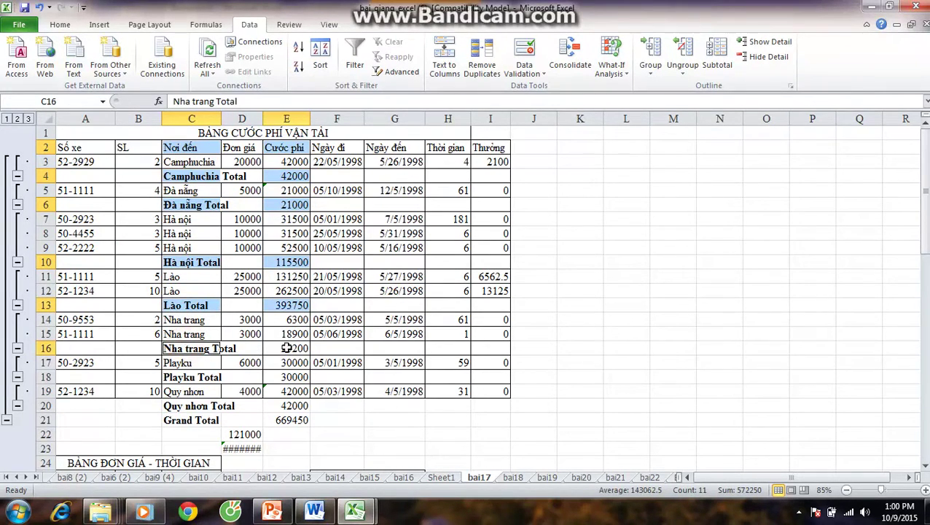
{"action": "left_click", "coordinate": [281, 348], "text": "ctrl"}
{"action": "left_click", "coordinate": [182, 378], "text": "ctrl"}
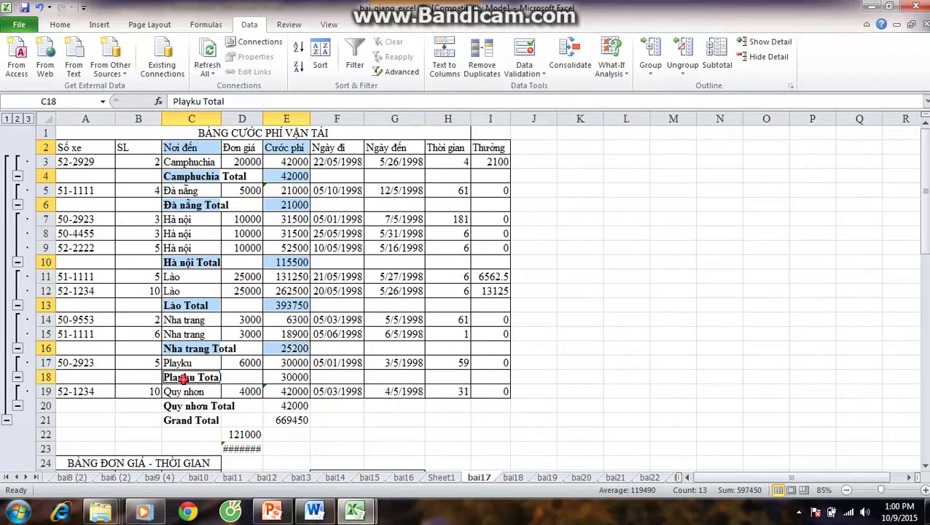
{"action": "left_click", "coordinate": [292, 375], "text": "ctrl"}
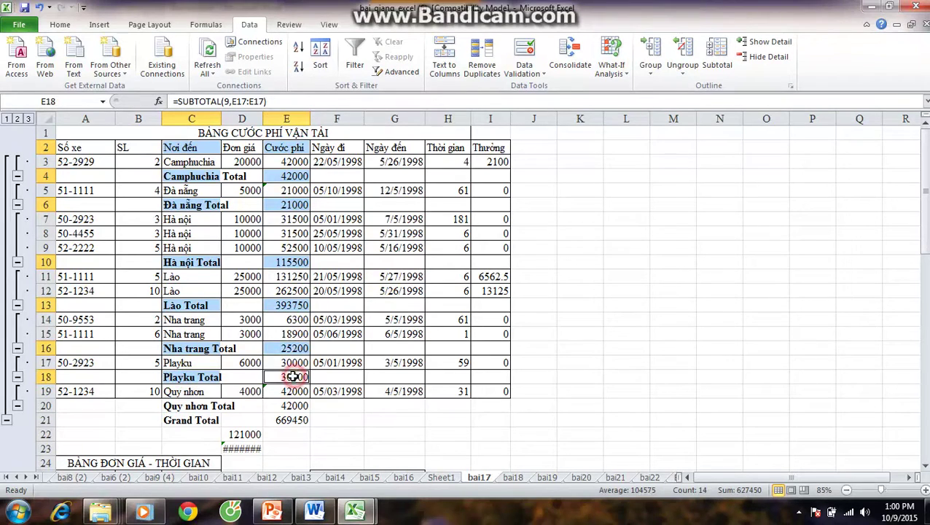
{"action": "left_click", "coordinate": [189, 407], "text": "ctrl"}
{"action": "left_click", "coordinate": [277, 405], "text": "ctrl"}
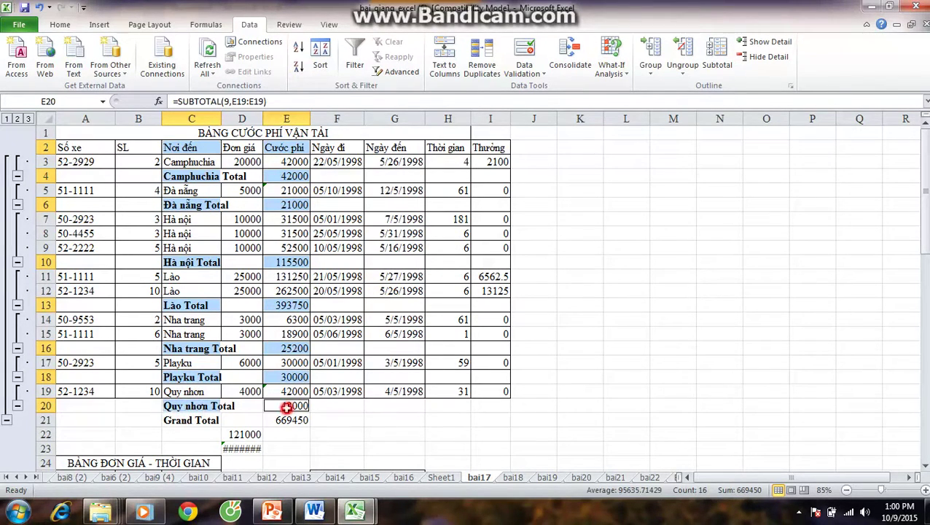
{"action": "left_click", "coordinate": [180, 421], "text": "ctrl"}
{"action": "left_click", "coordinate": [285, 421], "text": "ctrl"}
{"action": "key", "text": "ctrl+c"}
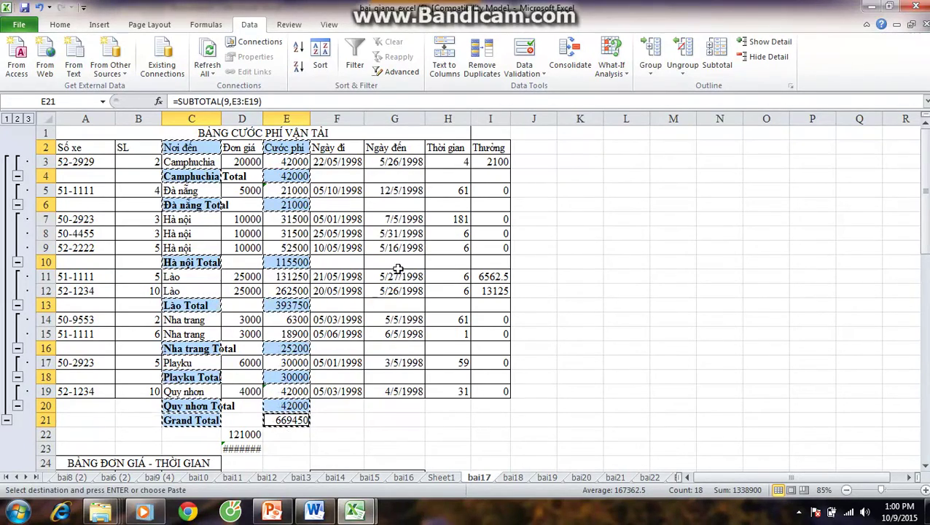
- Paste the copied subtotals at A49 and widen column A to fit the labels
{"action": "scroll", "coordinate": [336, 405], "scroll_direction": "down", "scroll_amount": 13}
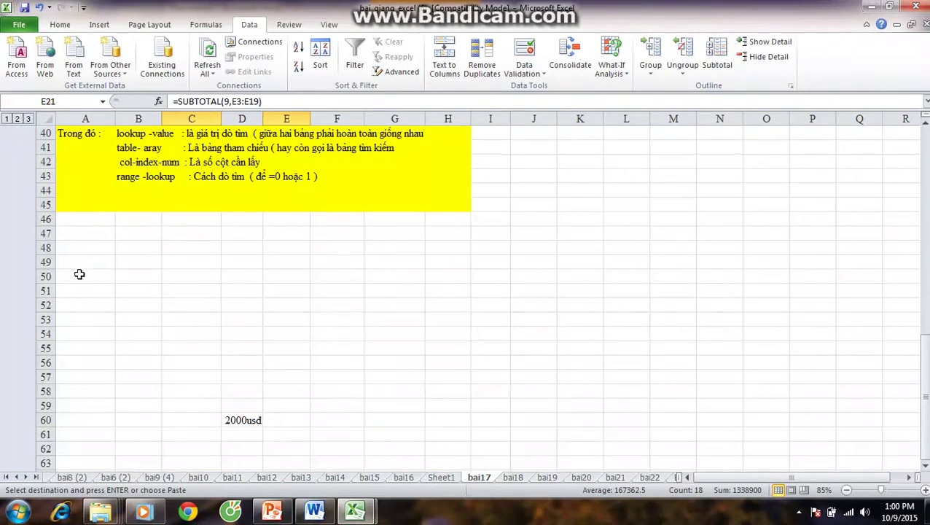
{"action": "left_click", "coordinate": [80, 260]}
{"action": "key", "text": "ctrl+v"}
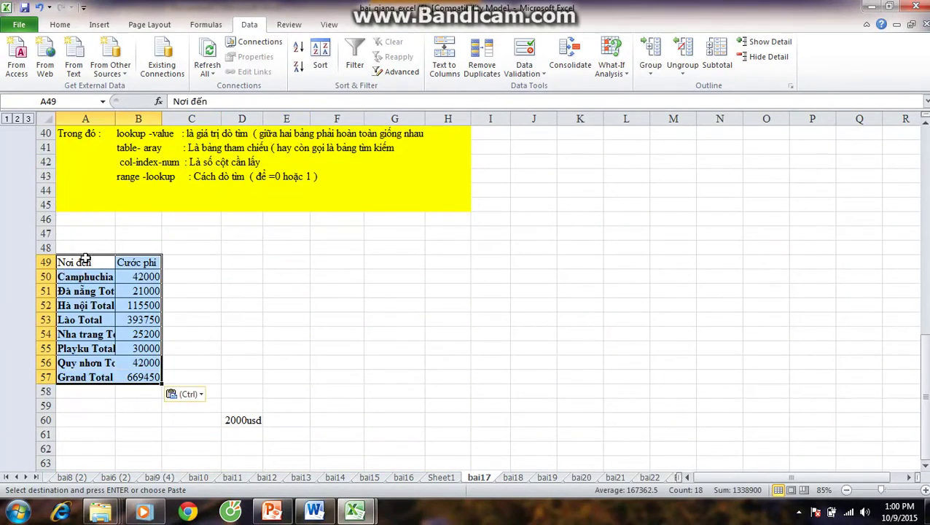
{"action": "left_click_drag", "start_coordinate": [113, 120], "coordinate": [168, 120]}
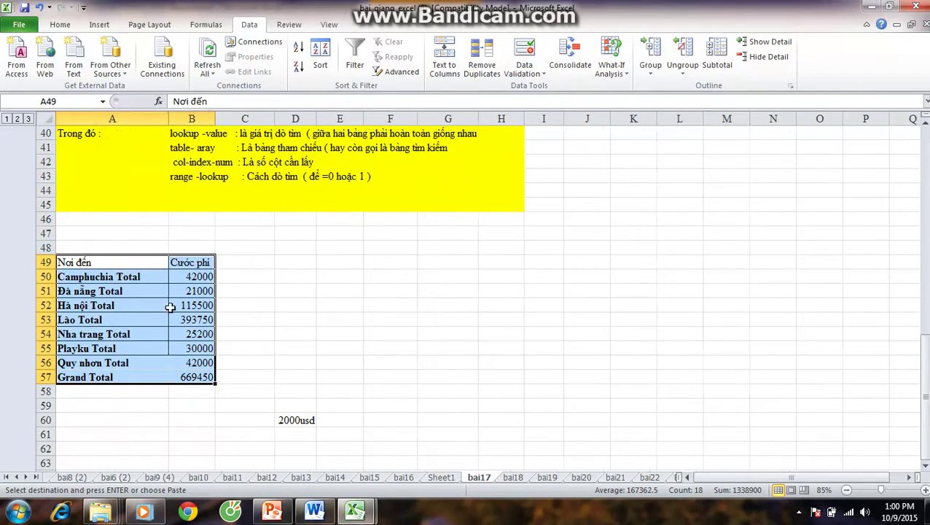
- Select the pasted summary A49:B57, then return to the freight table at A2
{"action": "left_click_drag", "start_coordinate": [119, 260], "coordinate": [197, 375]}
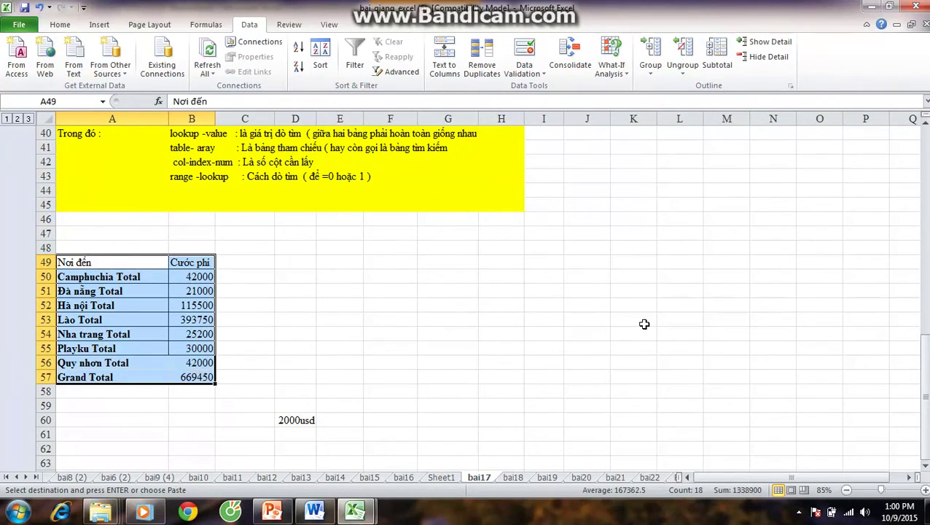
{"action": "scroll", "coordinate": [422, 329], "scroll_direction": "up", "scroll_amount": 10}
{"action": "scroll", "coordinate": [421, 328], "scroll_direction": "up", "scroll_amount": 3}
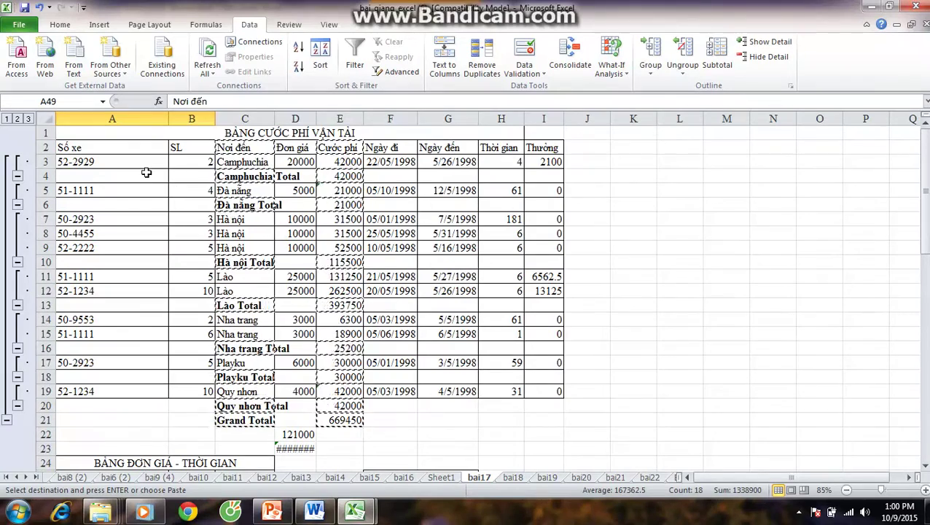
{"action": "left_click", "coordinate": [86, 147]}
- Remove all subtotals from the freight table A2:I21 with Subtotal's Remove All
{"action": "left_click_drag", "start_coordinate": [157, 160], "coordinate": [552, 424]}
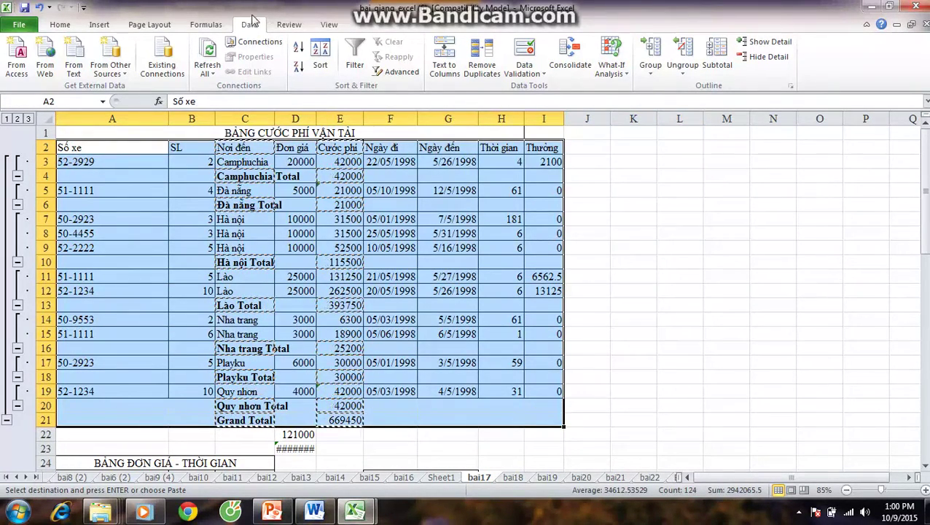
{"action": "left_click", "coordinate": [716, 53]}
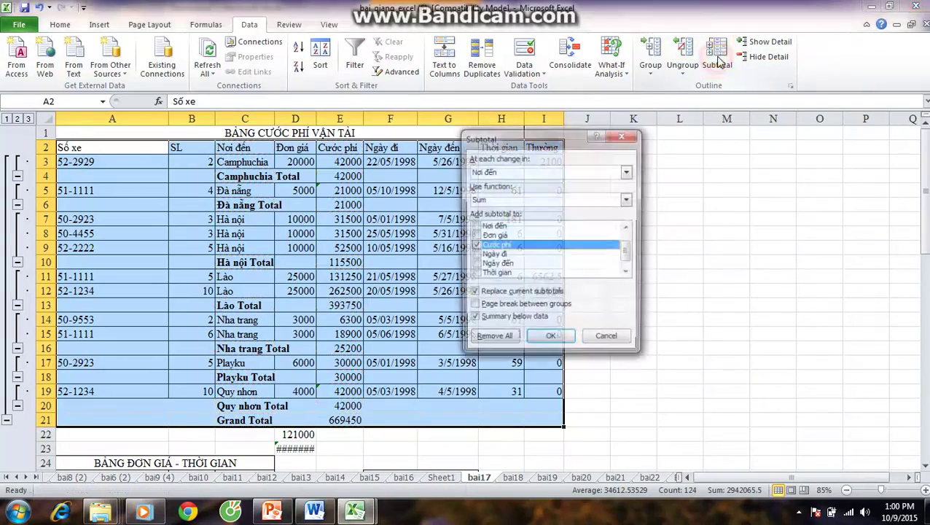
{"action": "left_click", "coordinate": [500, 340]}
{"action": "left_click", "coordinate": [563, 272]}
- Scroll down to check the pasted destination summary still remains below the table
{"action": "left_click", "coordinate": [162, 245]}
{"action": "scroll", "coordinate": [165, 250], "scroll_direction": "down", "scroll_amount": 5}
{"action": "scroll", "coordinate": [165, 251], "scroll_direction": "down", "scroll_amount": 2}
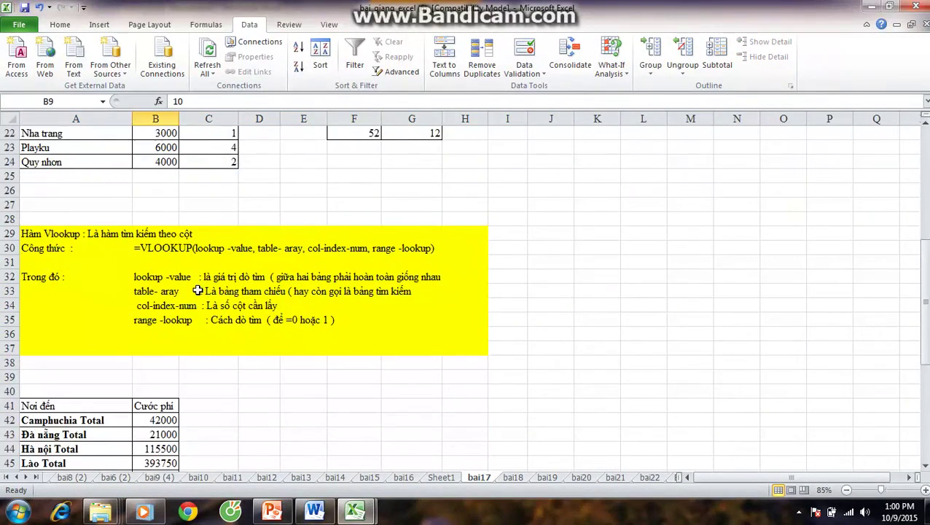
{"action": "scroll", "coordinate": [198, 290], "scroll_direction": "down", "scroll_amount": 3}
{"action": "left_click", "coordinate": [261, 305]}
{"action": "left_click", "coordinate": [270, 363]}
{"action": "left_click", "coordinate": [273, 291]}
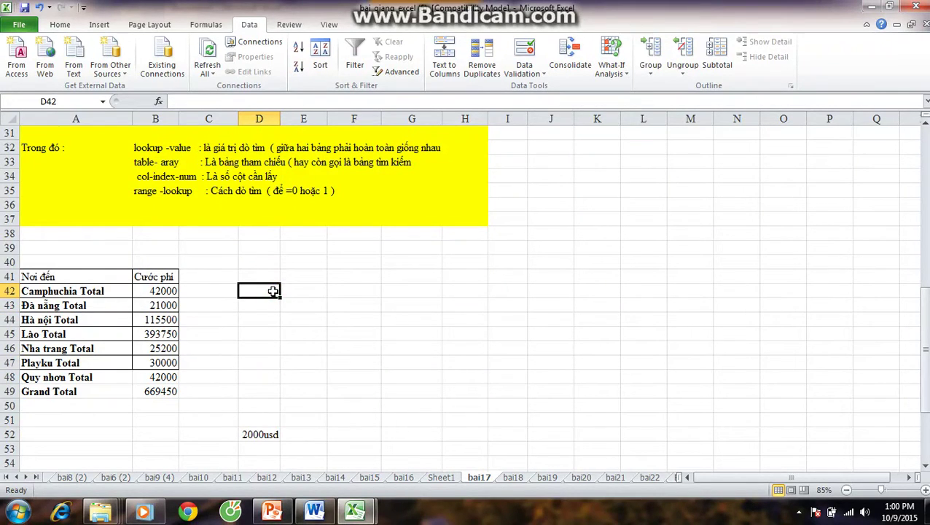
{"action": "left_click", "coordinate": [326, 302]}
{"action": "left_click", "coordinate": [341, 263]}
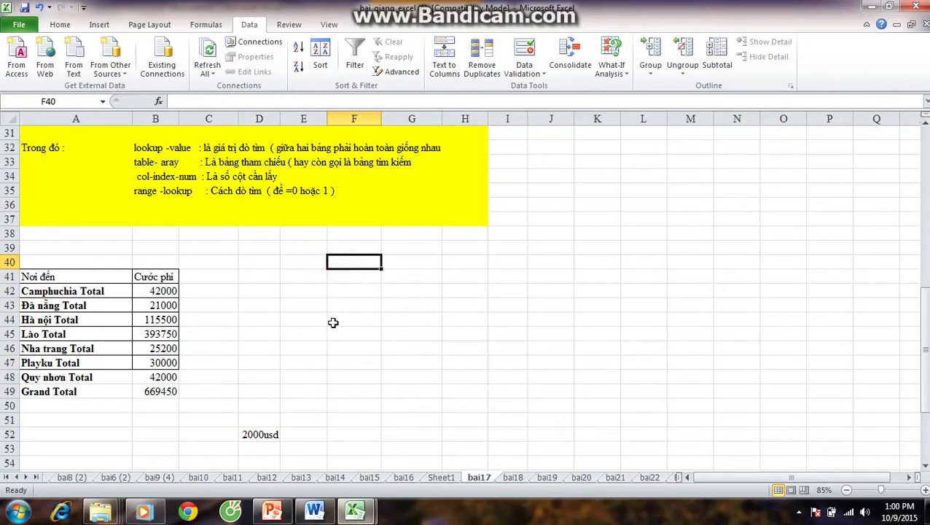
{"action": "left_click", "coordinate": [360, 404]}
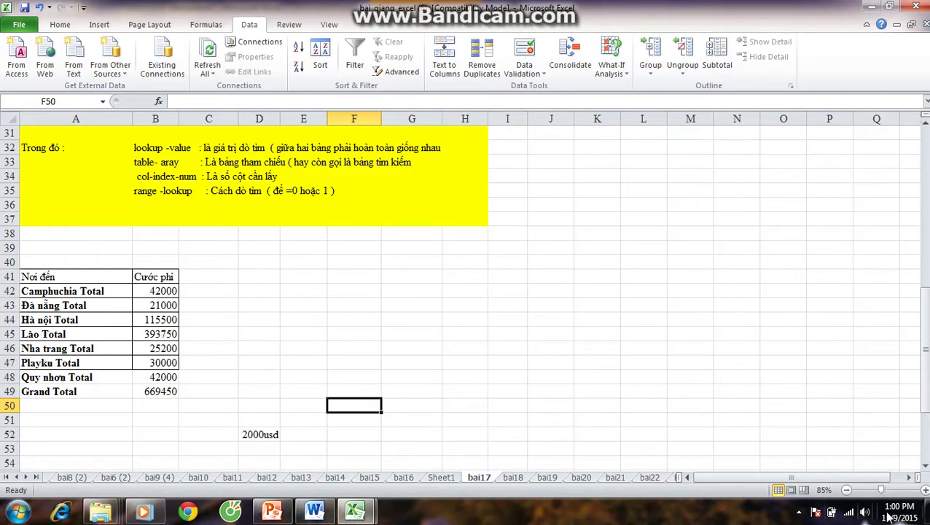
{"action": "left_click", "coordinate": [800, 513]}
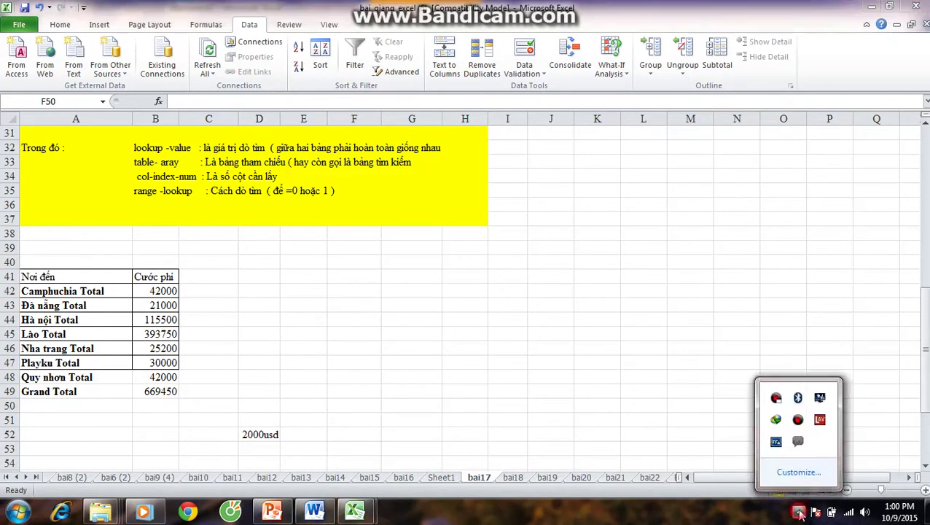
{"action": "left_click", "coordinate": [797, 420]}
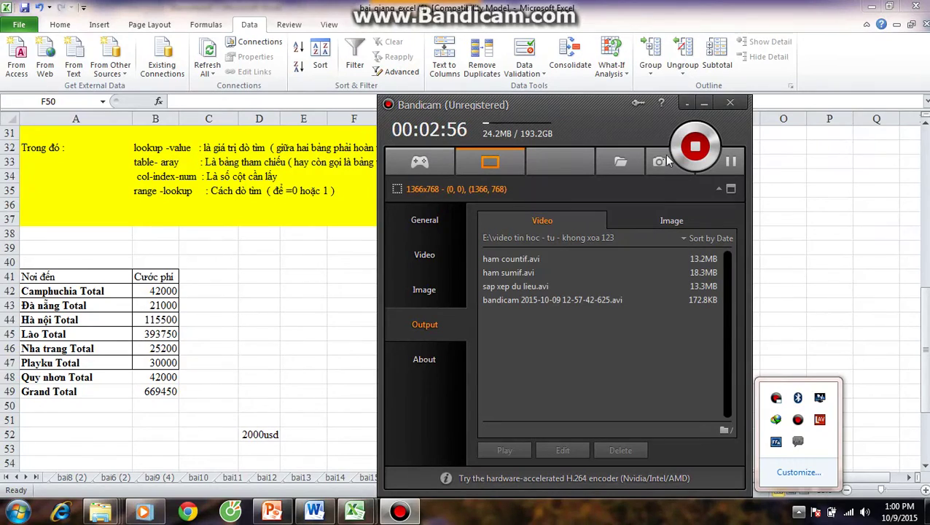